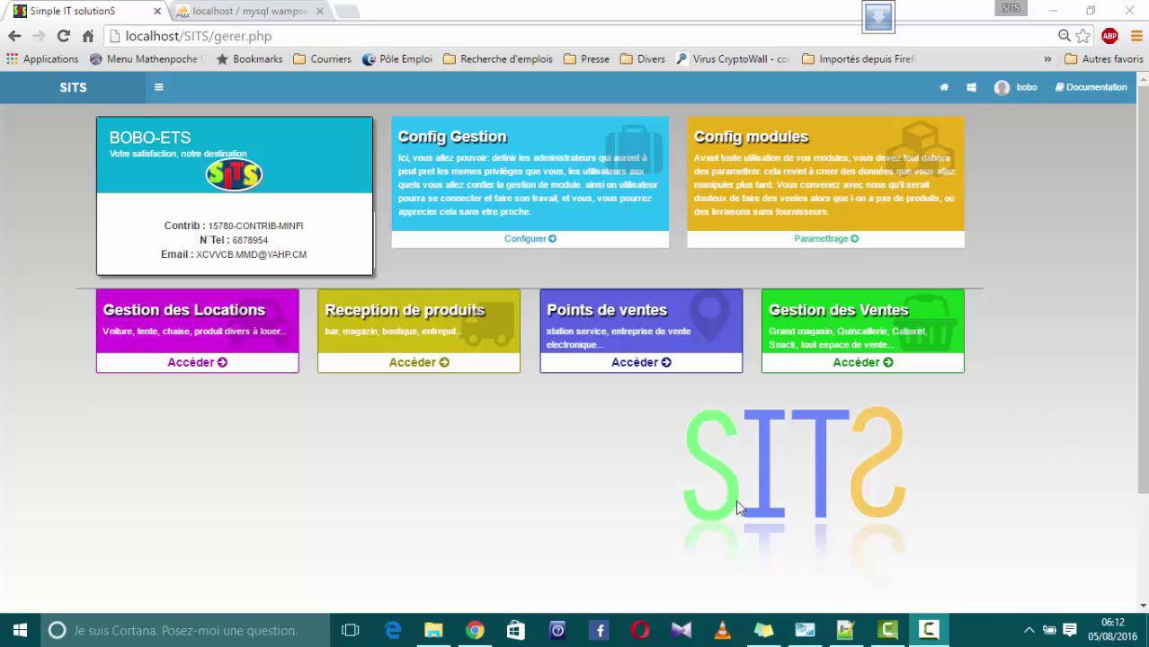
# Open the Points de ventes module and display the latest operations of the Pv Lonkak point of sale
pyautogui.click(642, 366)
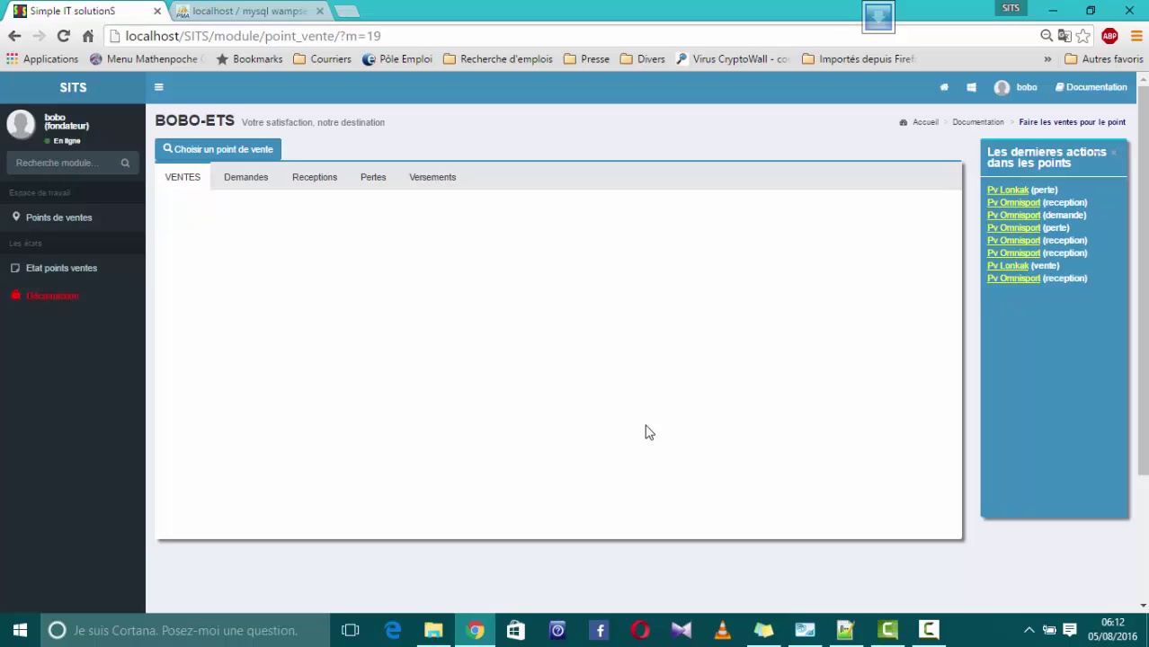
pyautogui.click(230, 151)
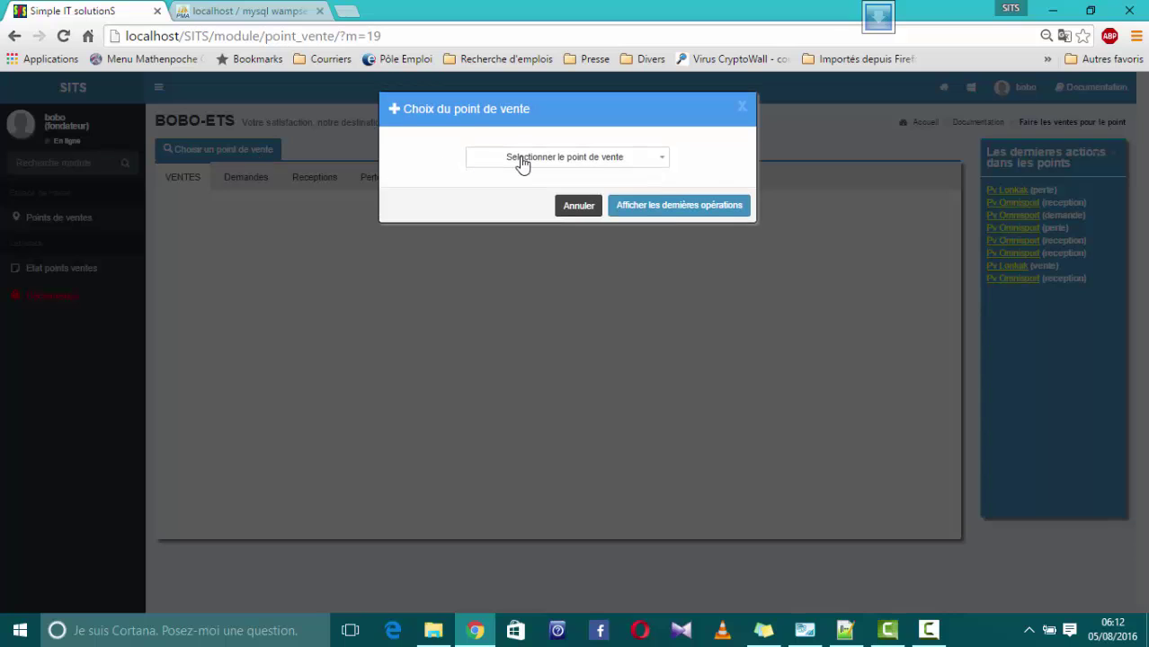
pyautogui.click(522, 160)
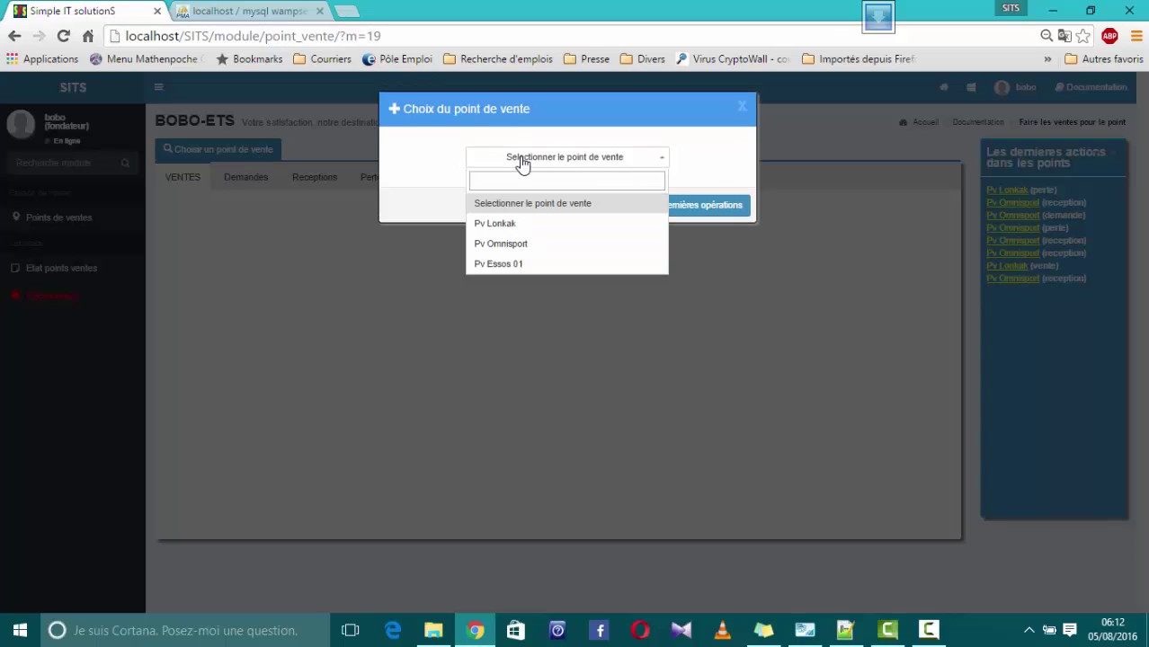
pyautogui.click(532, 225)
pyautogui.click(686, 207)
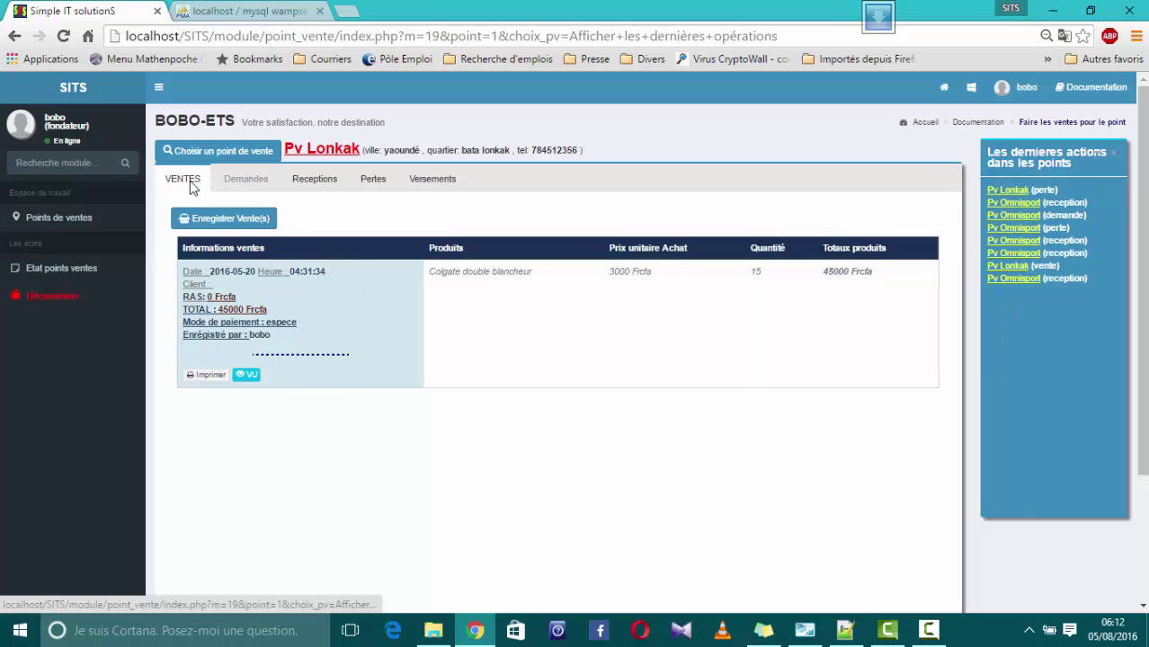
# Review the Demandes, Receptions and Pertes records of Pv Lonkak
pyautogui.click(232, 187)
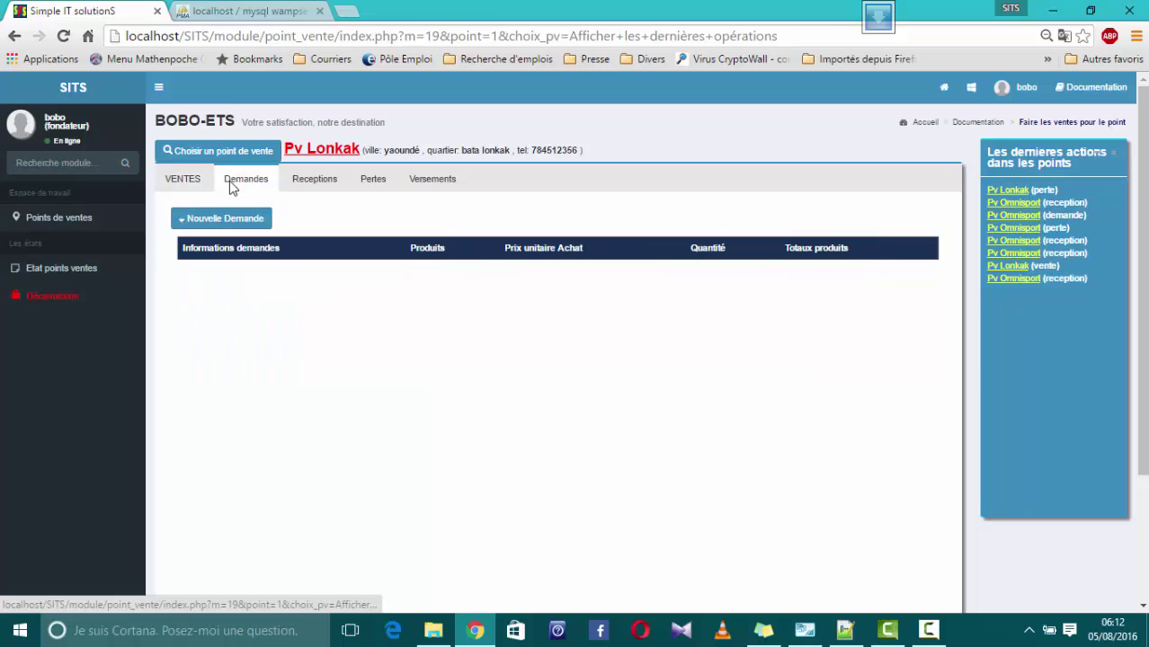
pyautogui.click(312, 187)
pyautogui.click(373, 183)
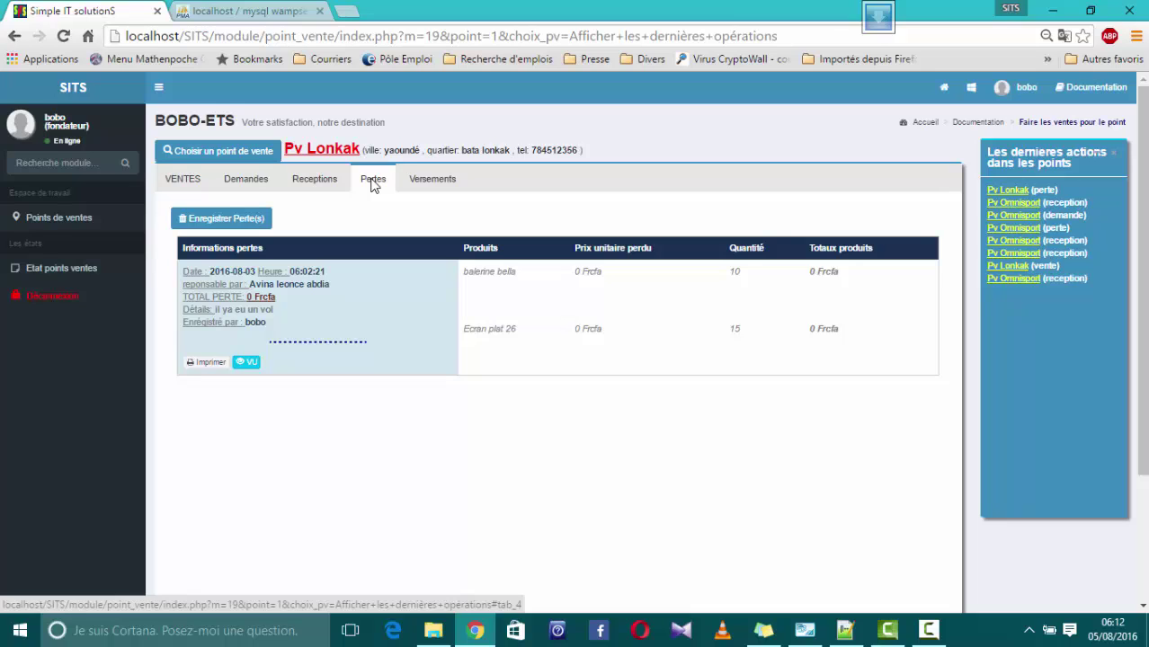
# Start a new loss record for Pv Lonkak, choosing the person responsible and entering the detail "cambriolage"
pyautogui.click(227, 219)
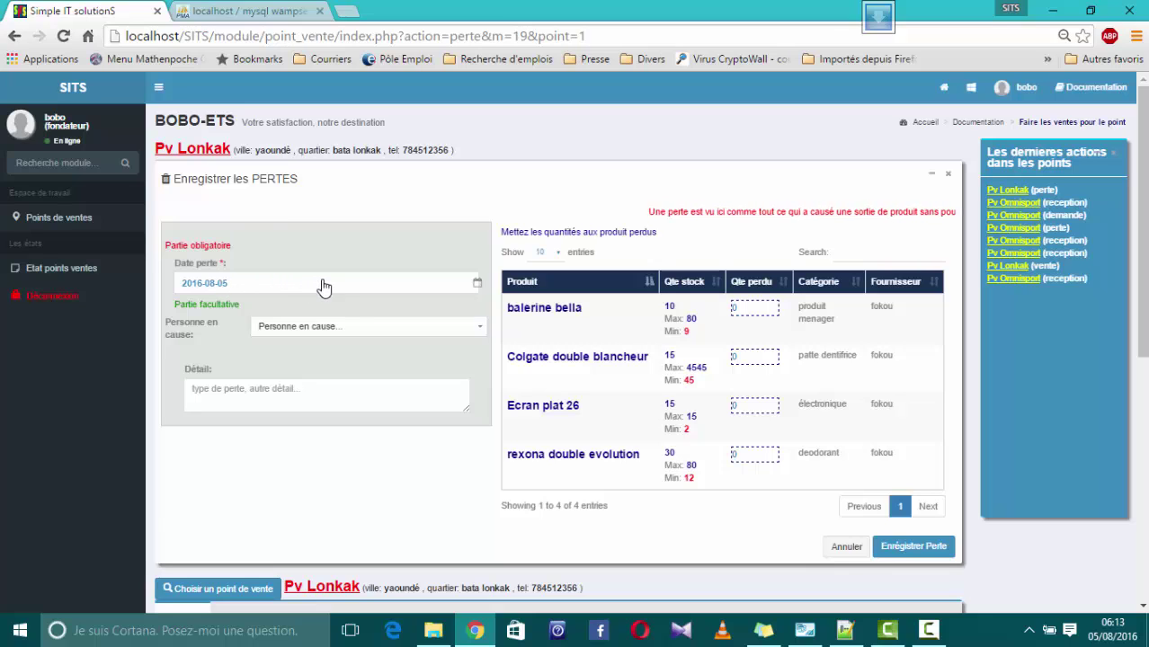
pyautogui.click(482, 328)
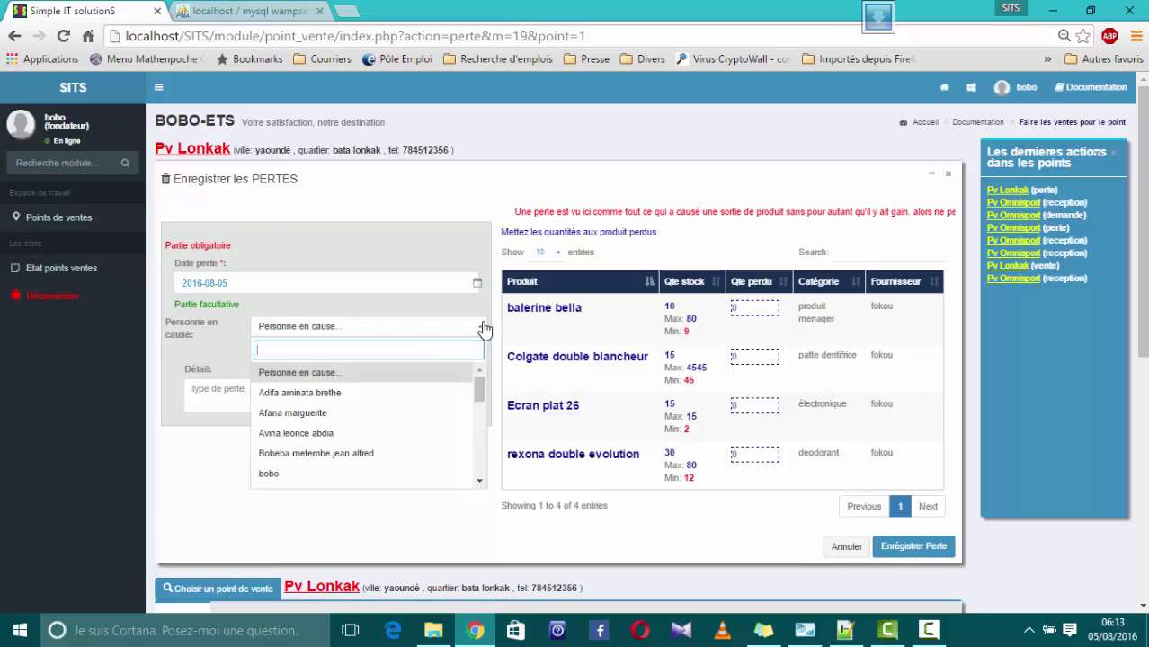
pyautogui.click(296, 415)
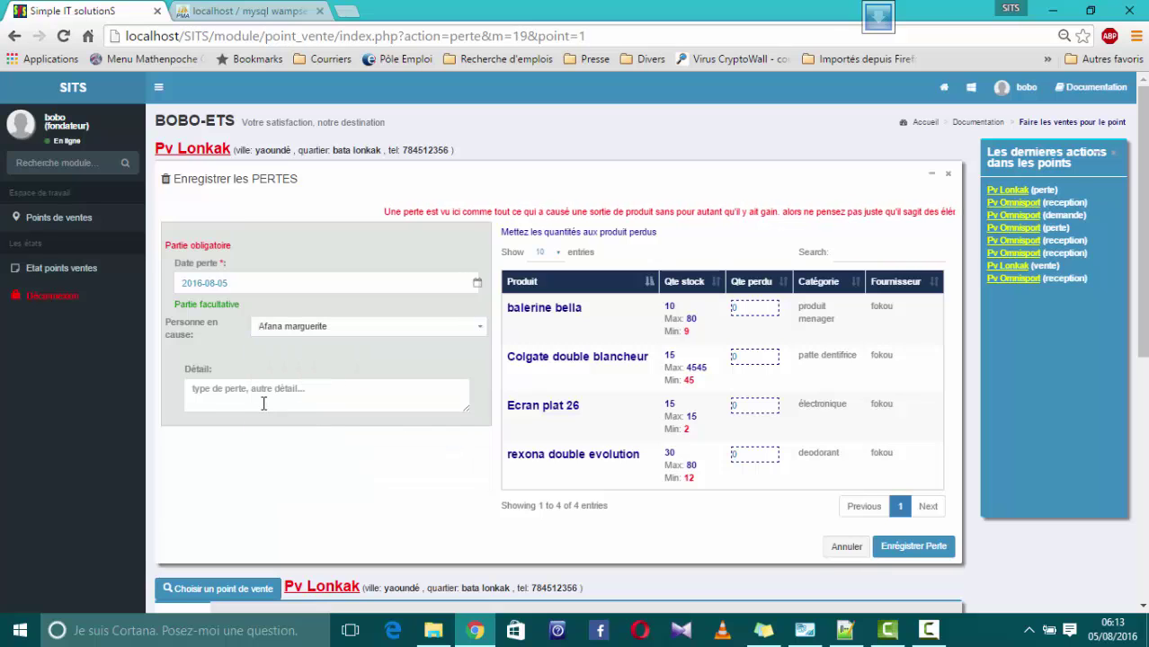
pyautogui.click(225, 393)
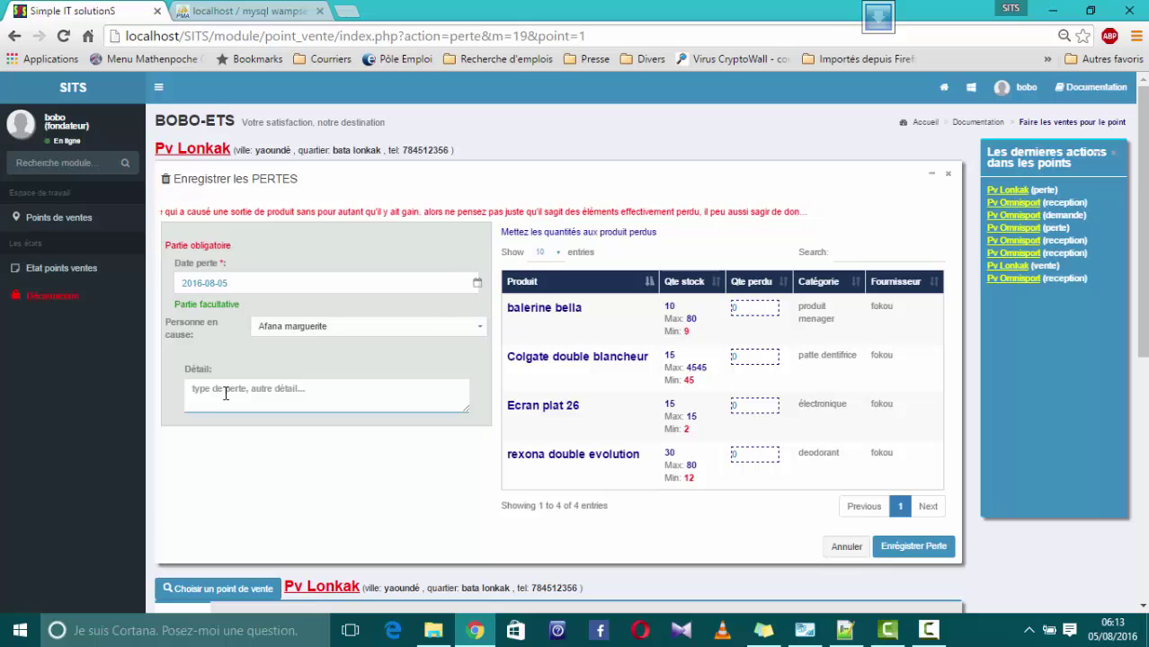
pyautogui.write('cam')
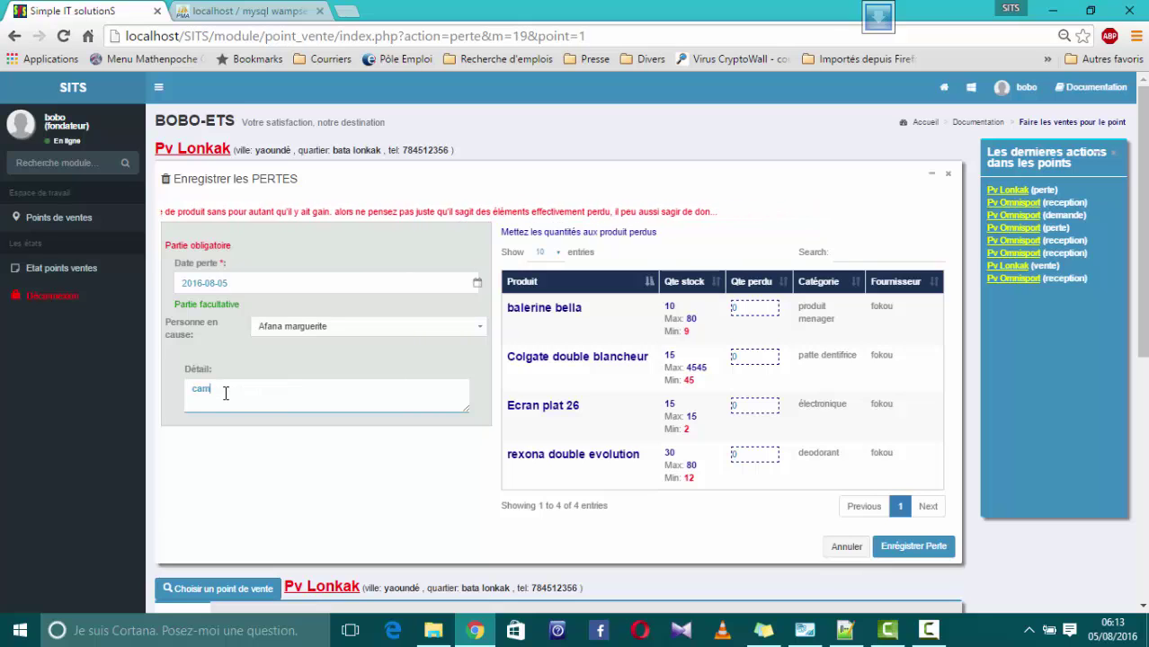
pyautogui.write('briolage')
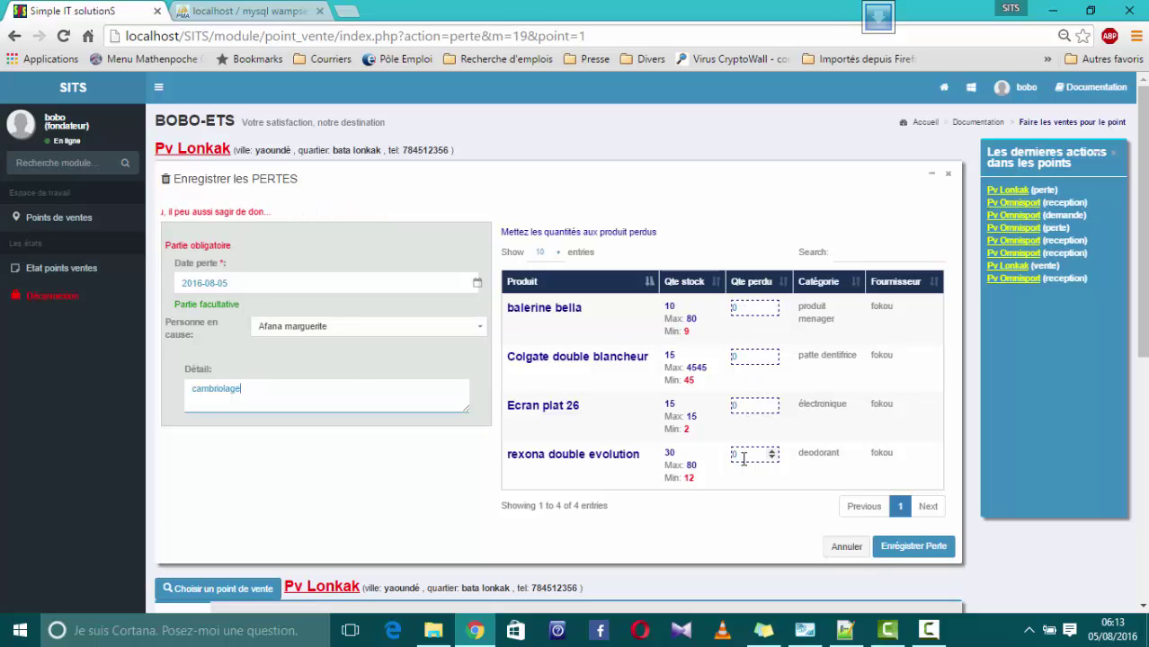
# Set the lost quantities to 5 for balerine bella and 10 for Ecran plat 26, and save the loss record
pyautogui.click(736, 309)
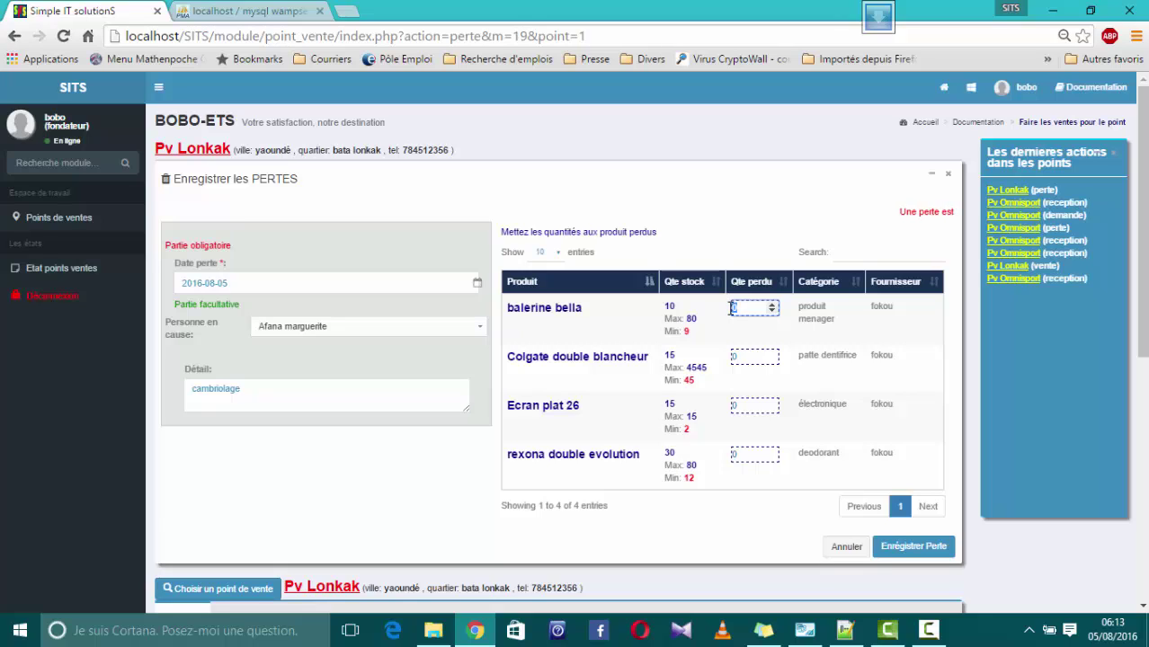
pyautogui.press('BackSpace')
pyautogui.write('5')
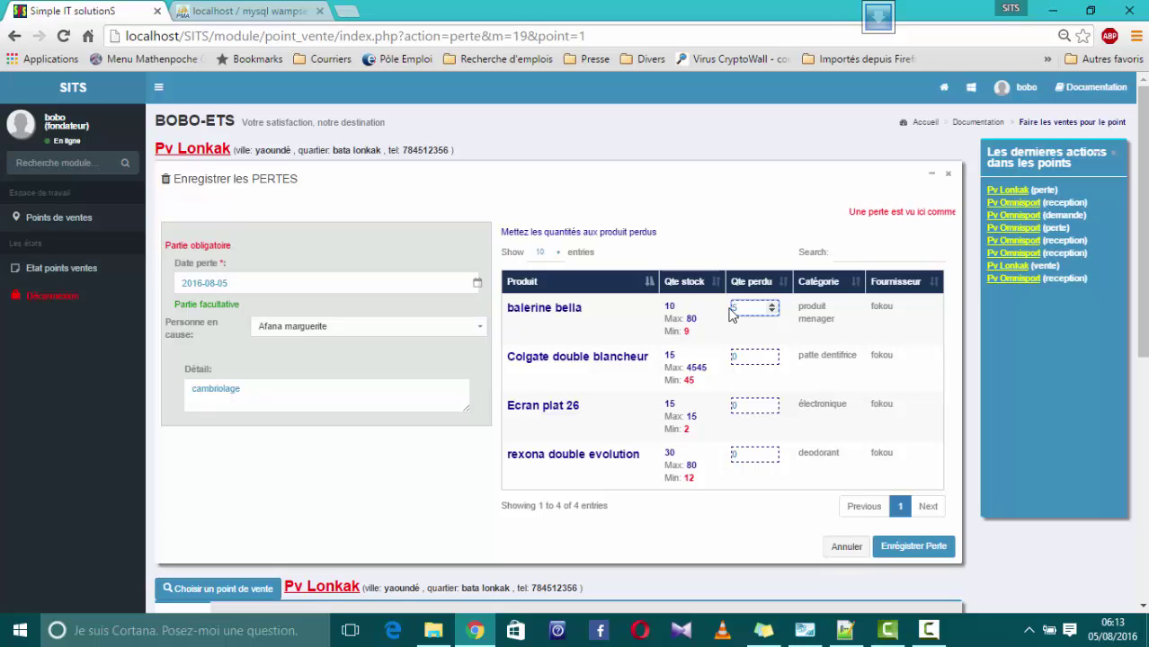
pyautogui.click(750, 406)
pyautogui.press('BackSpace')
pyautogui.write('1')
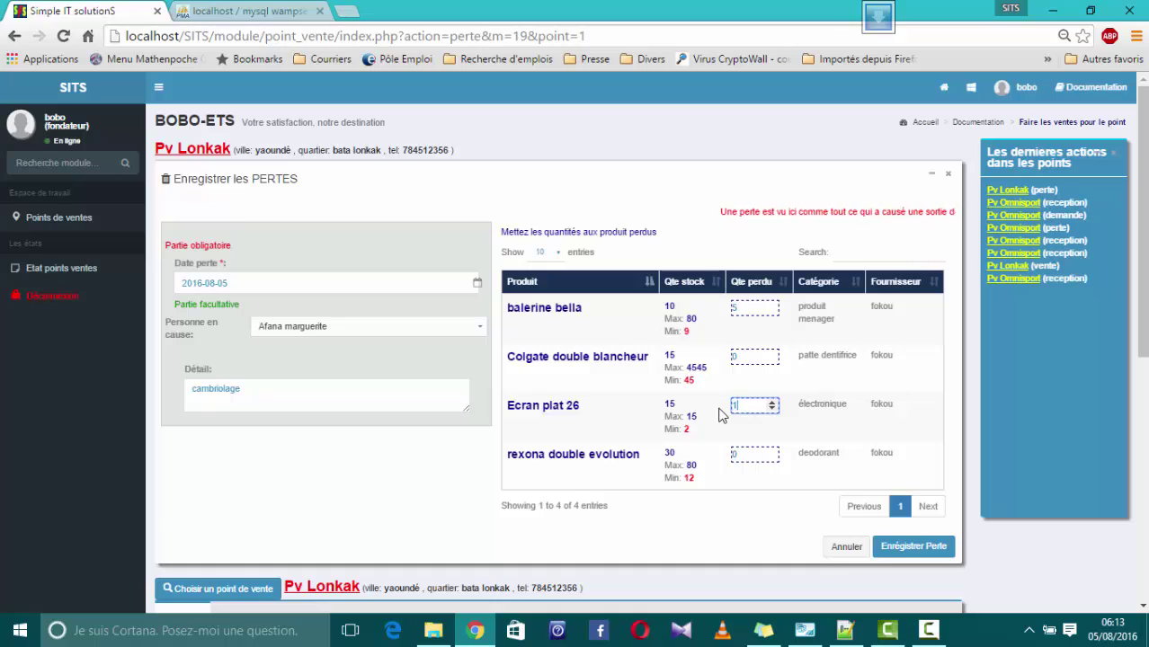
pyautogui.write('0')
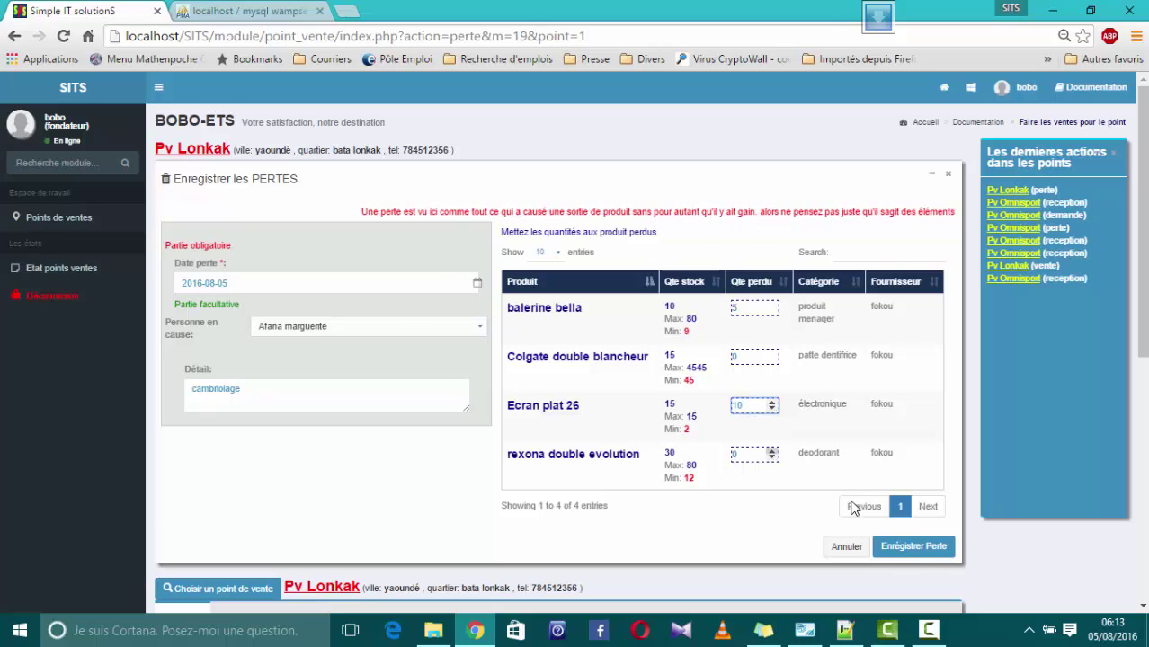
pyautogui.click(917, 550)
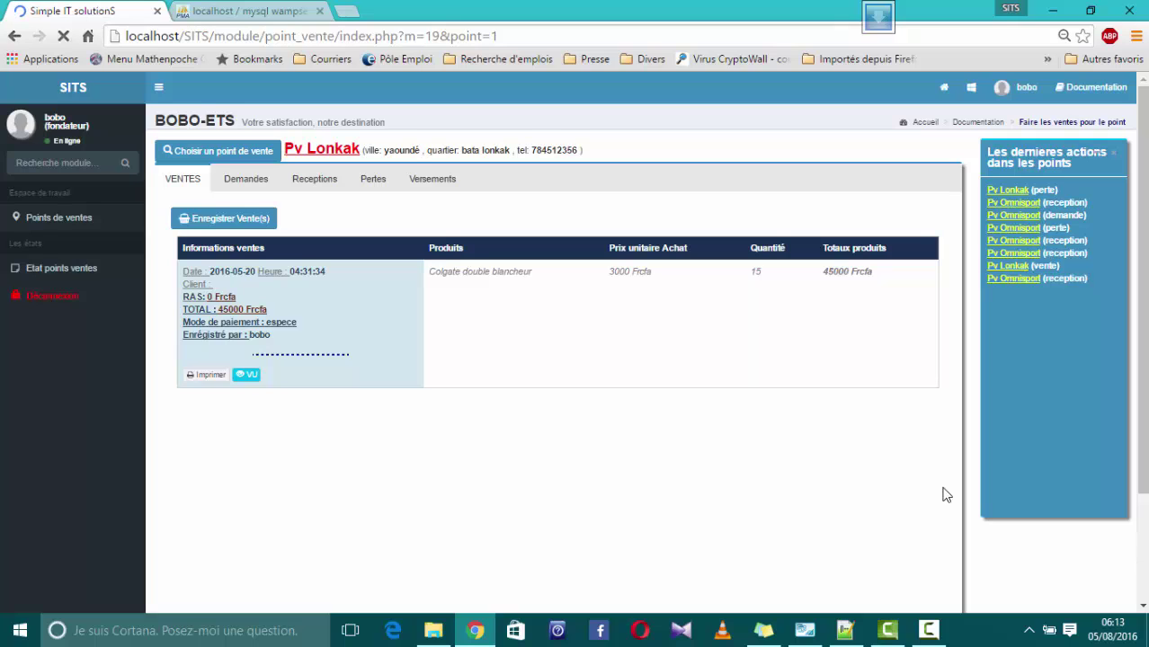
pyautogui.click(371, 181)
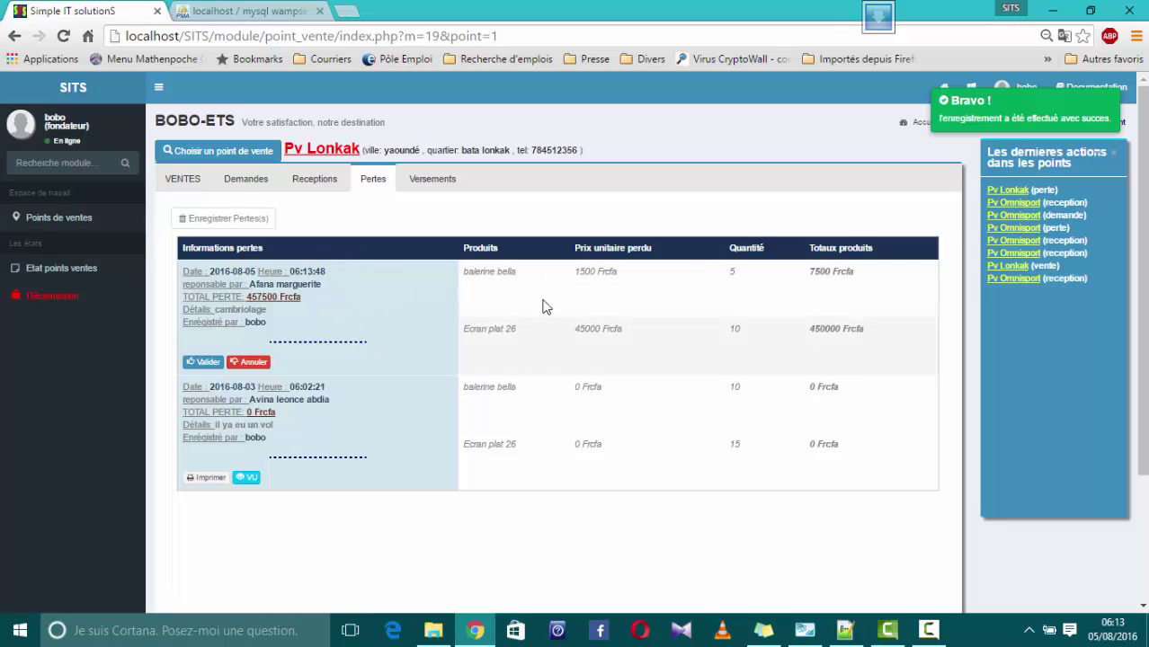
pyautogui.click(206, 362)
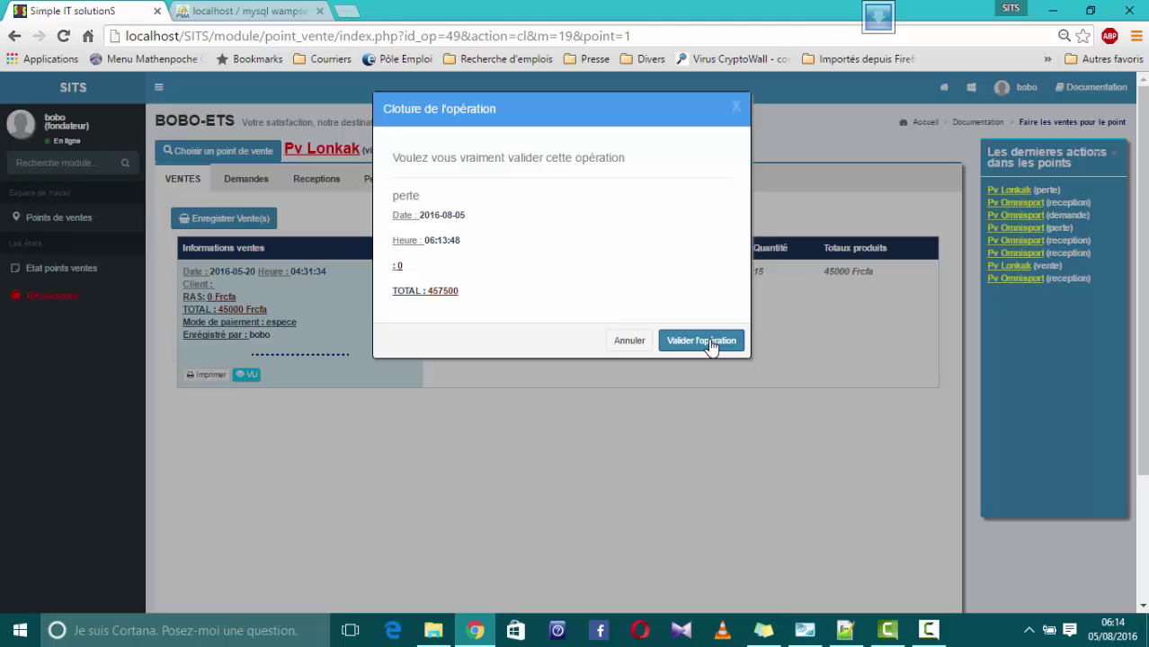
pyautogui.click(702, 341)
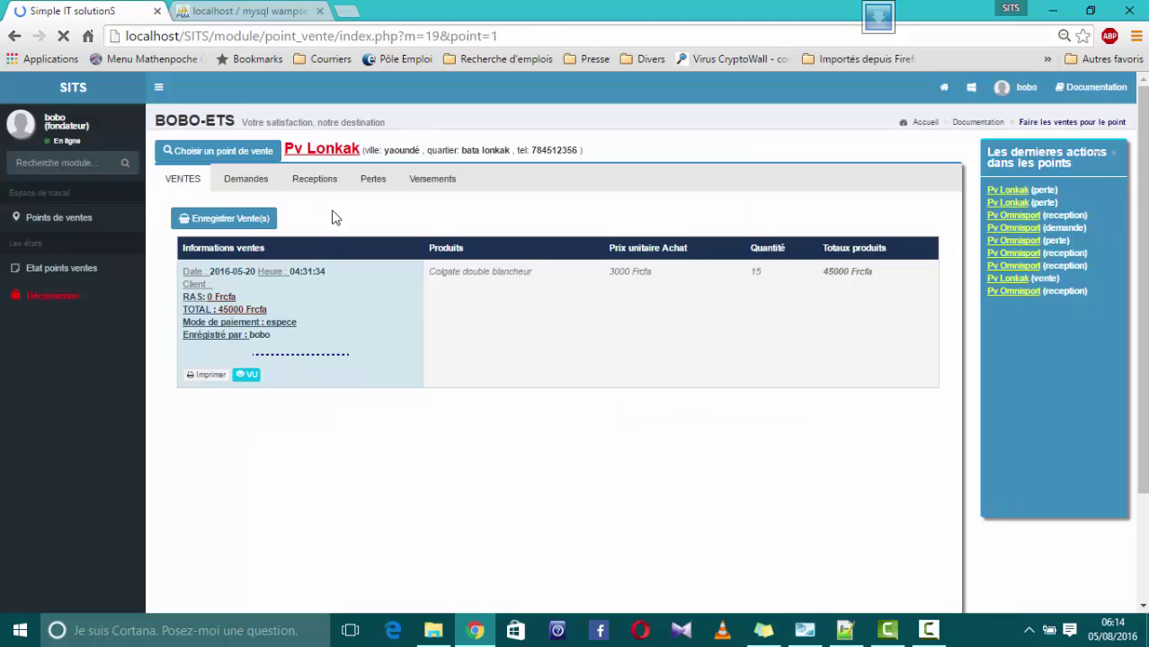
pyautogui.click(371, 180)
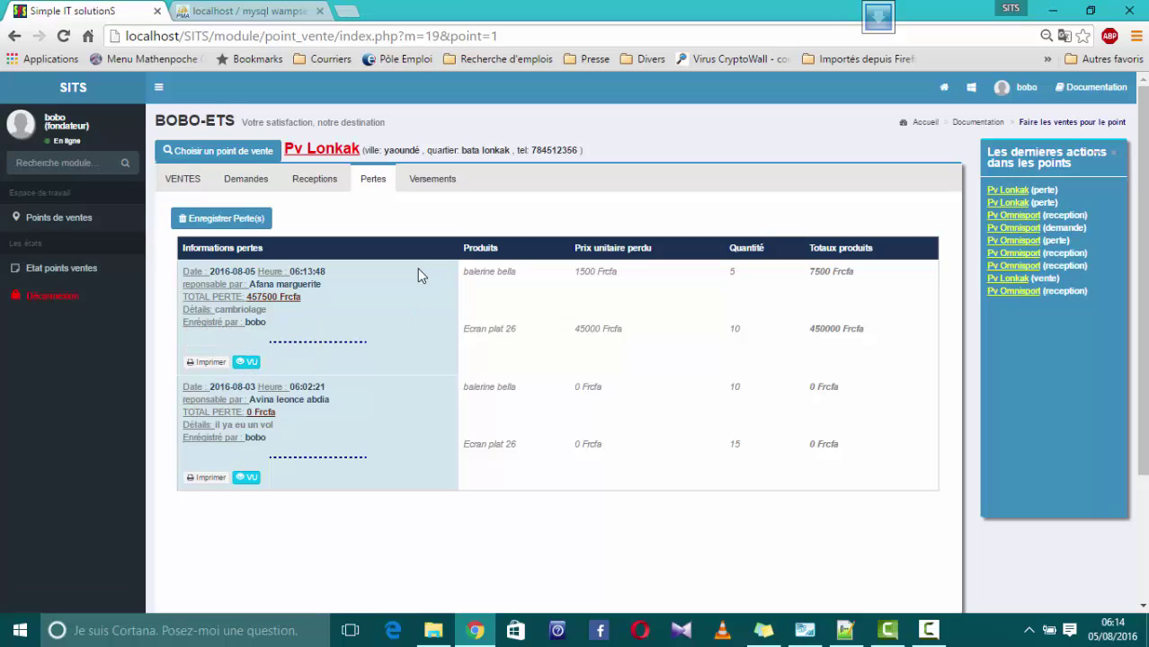
# Start a new payment (versement) for Pv Lonkak with an amount of 524300
pyautogui.click(429, 184)
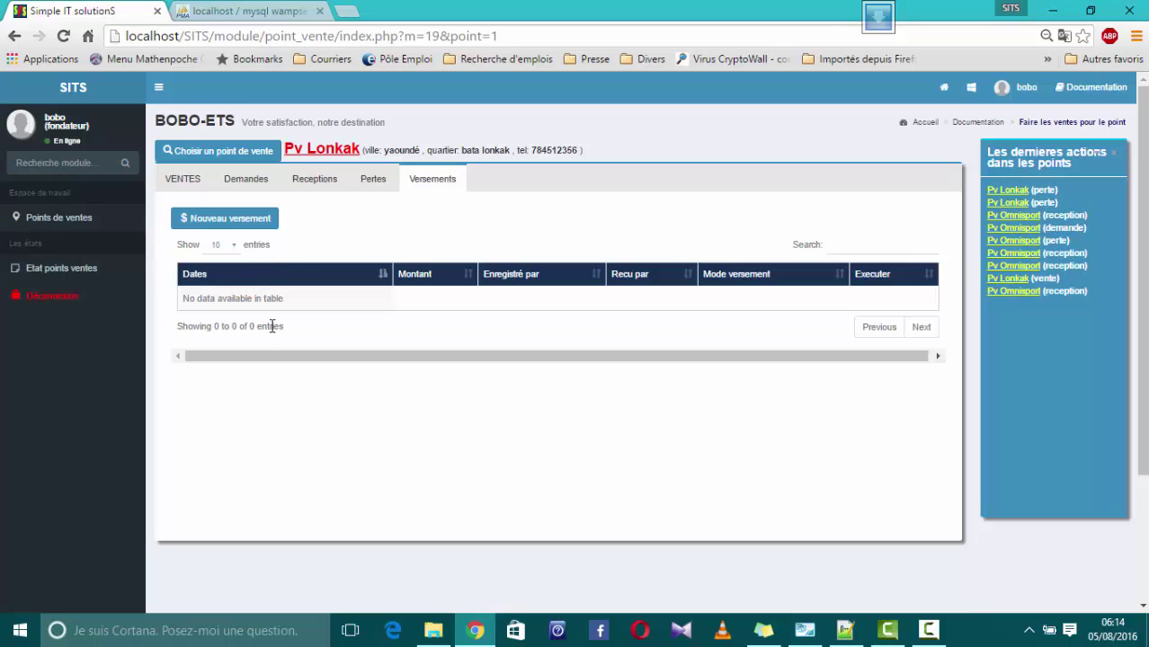
pyautogui.click(224, 220)
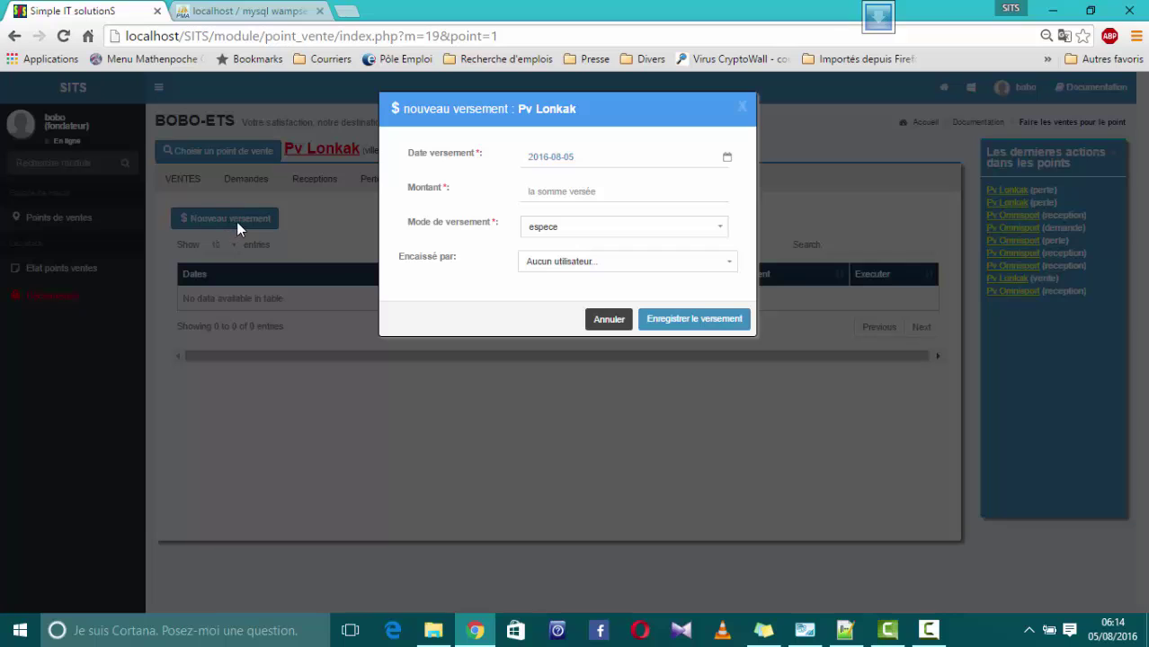
pyautogui.click(532, 192)
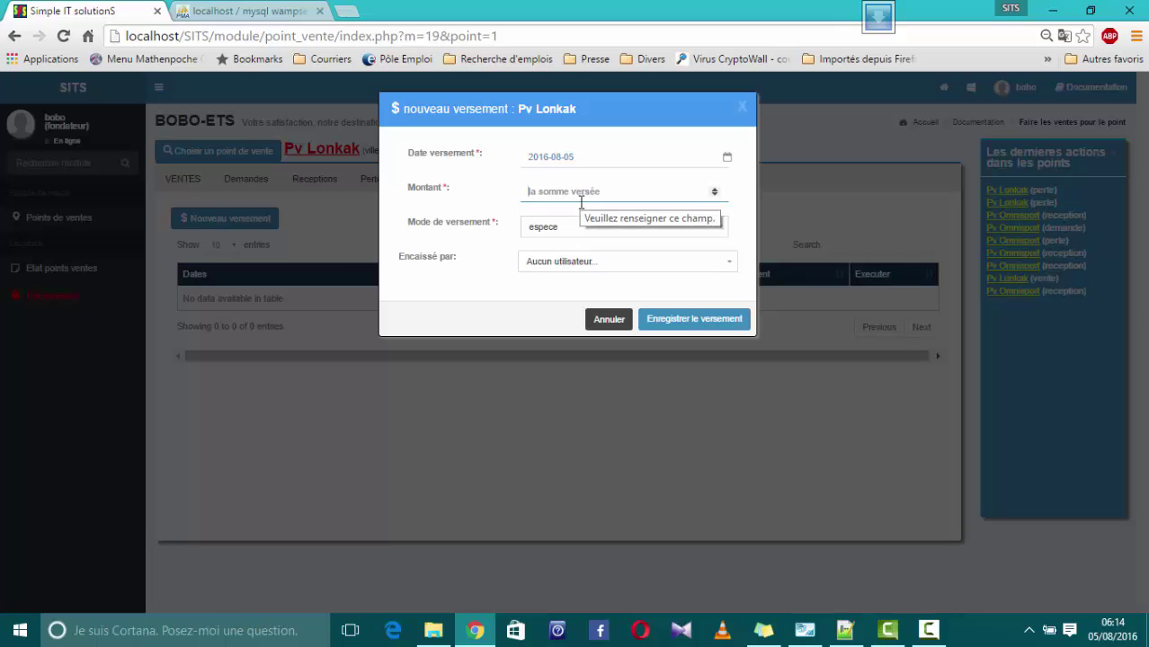
pyautogui.write('524')
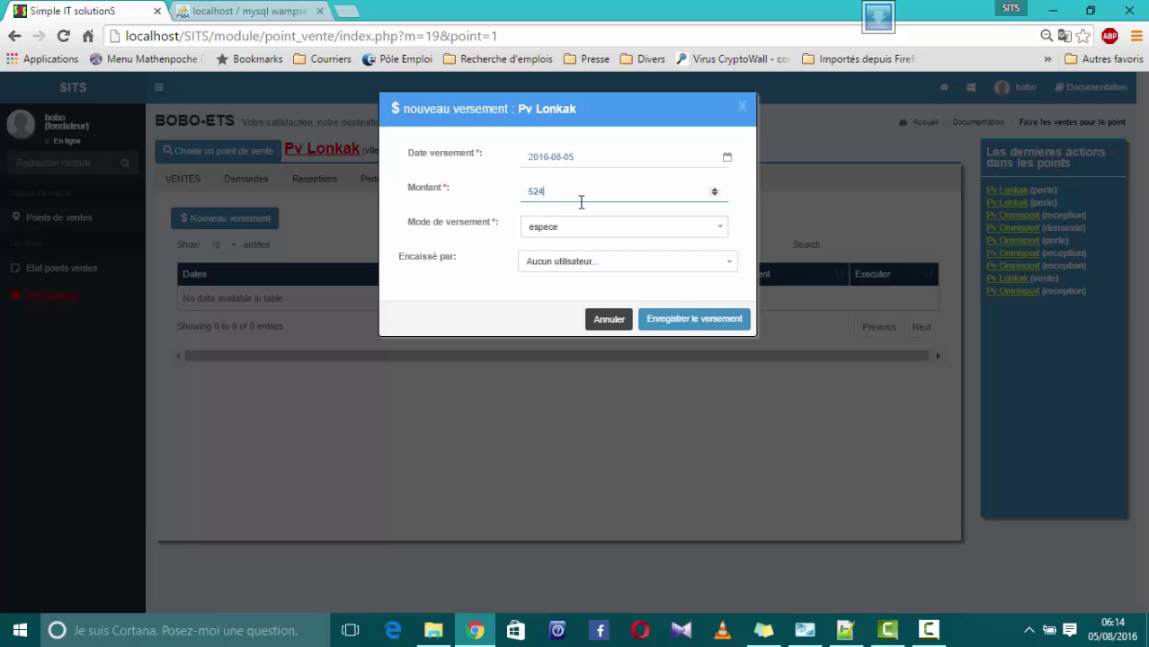
pyautogui.write('300')
# Choose the person who collected the payment and save the payment
pyautogui.click(722, 264)
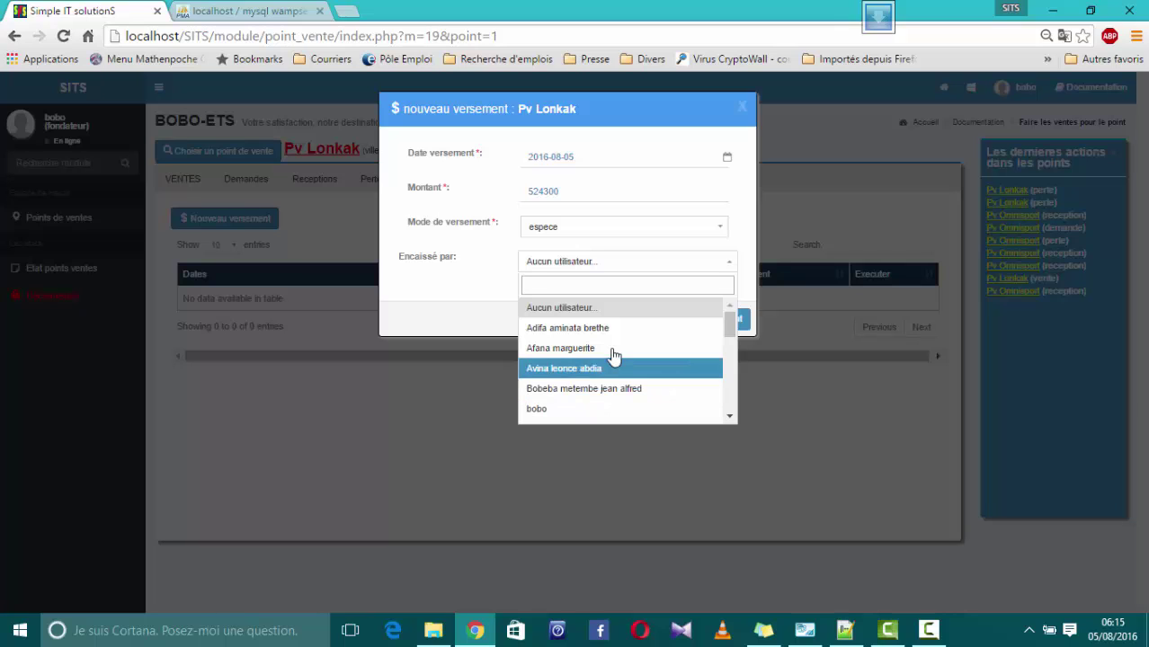
pyautogui.click(484, 285)
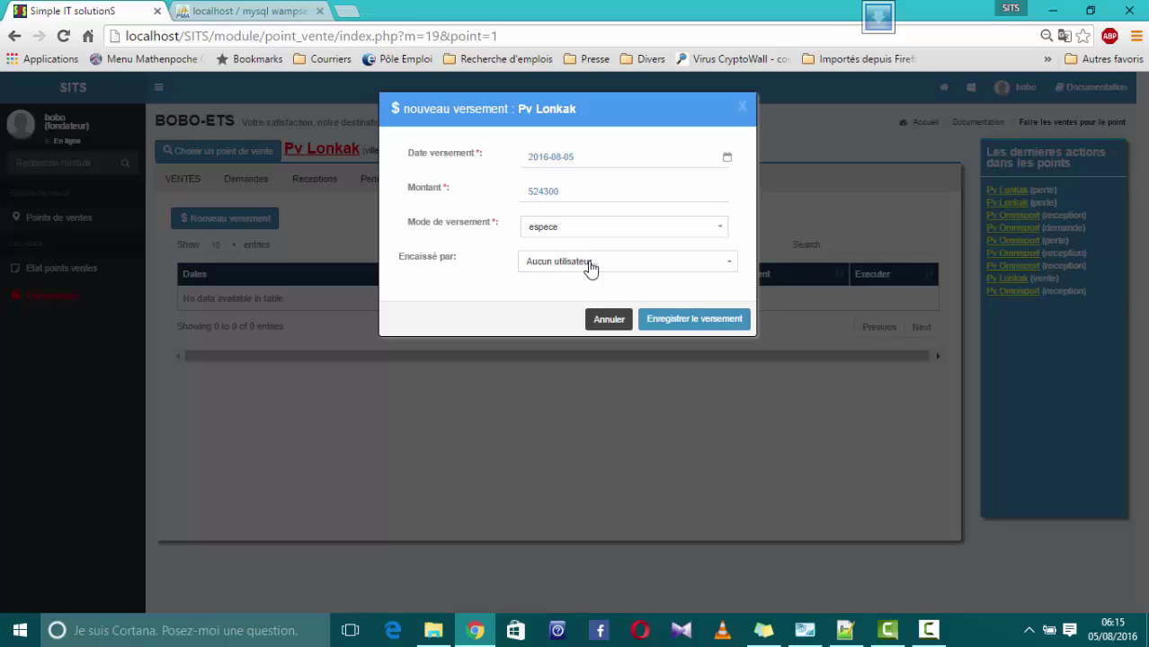
pyautogui.click(651, 269)
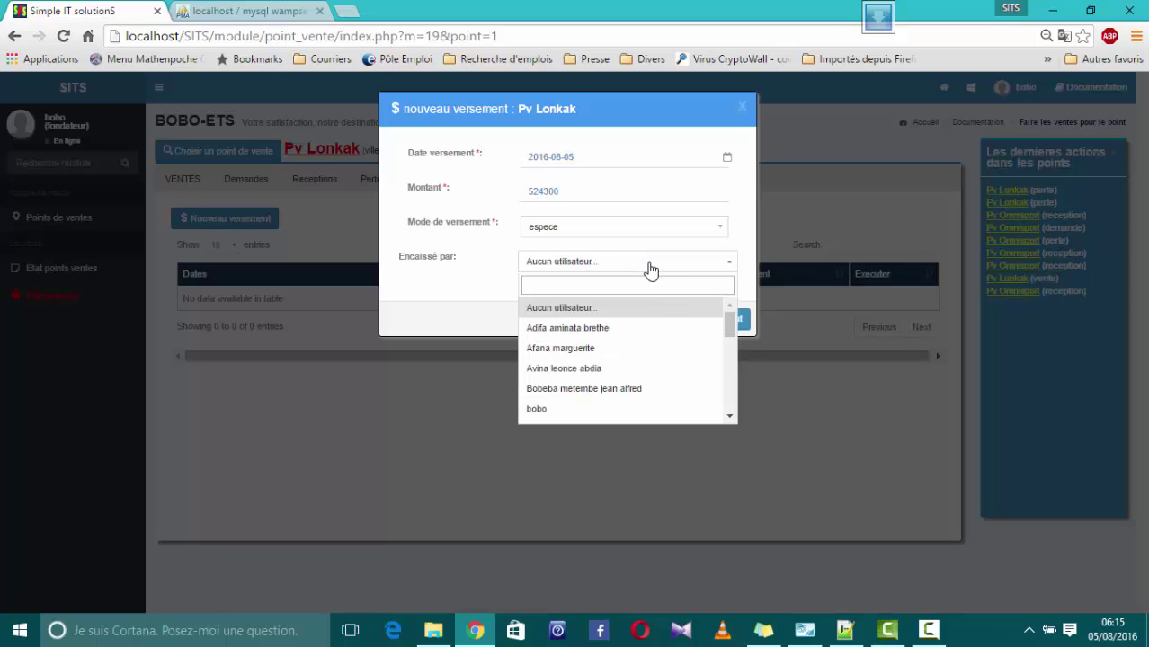
pyautogui.click(619, 373)
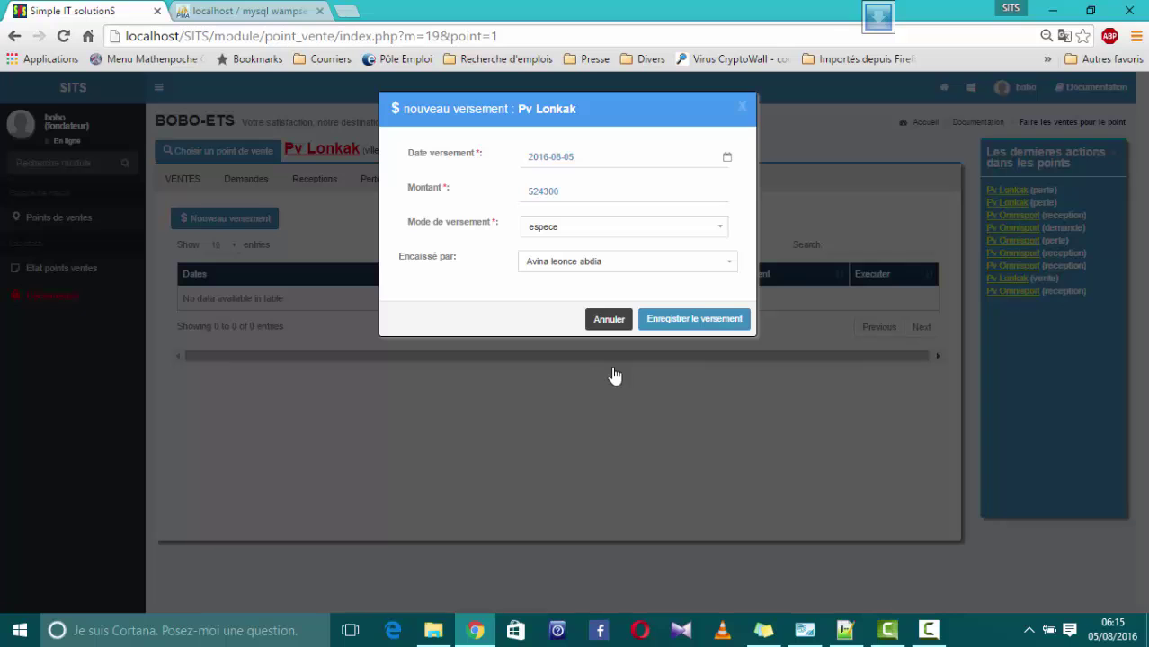
pyautogui.click(690, 322)
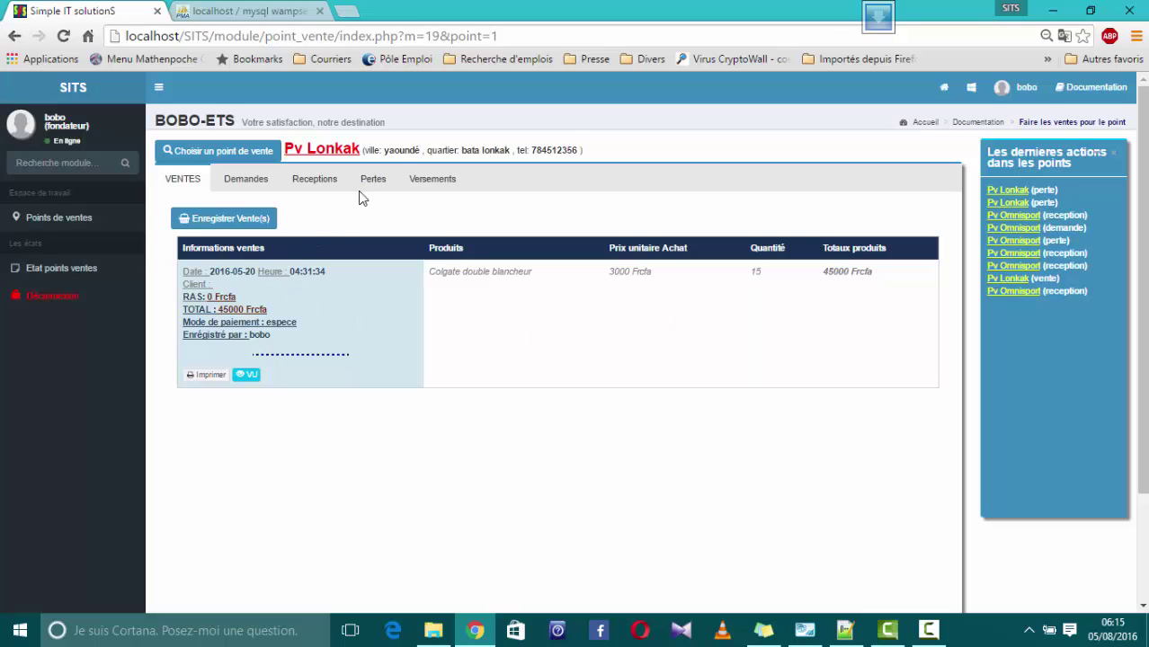
pyautogui.click(431, 180)
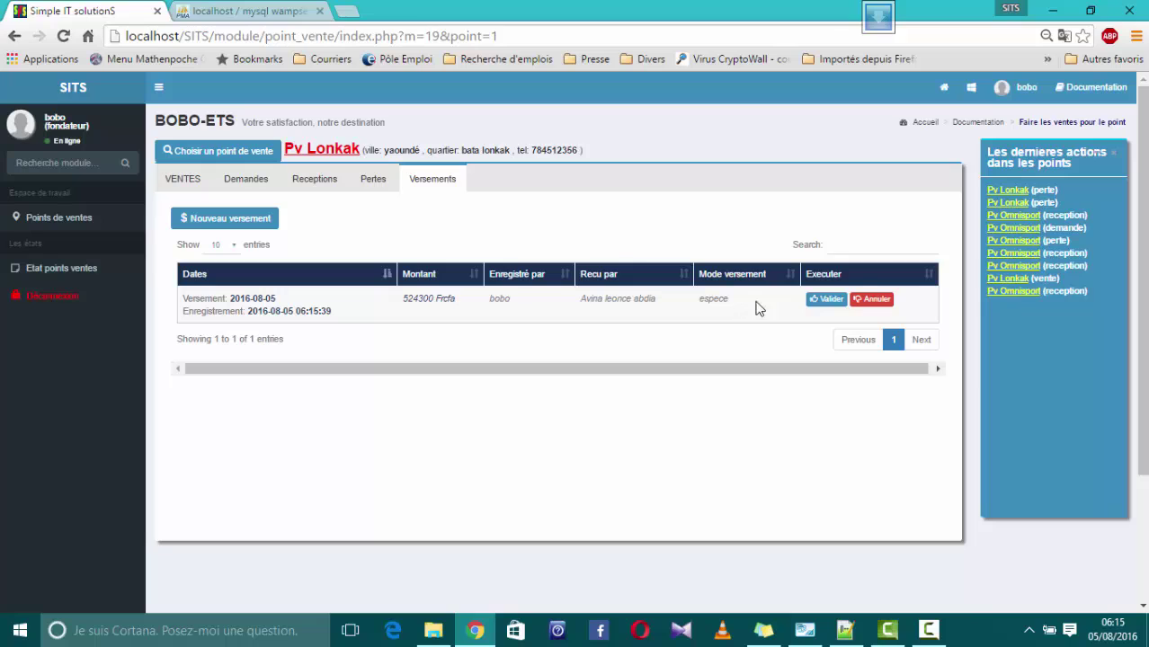
pyautogui.click(825, 303)
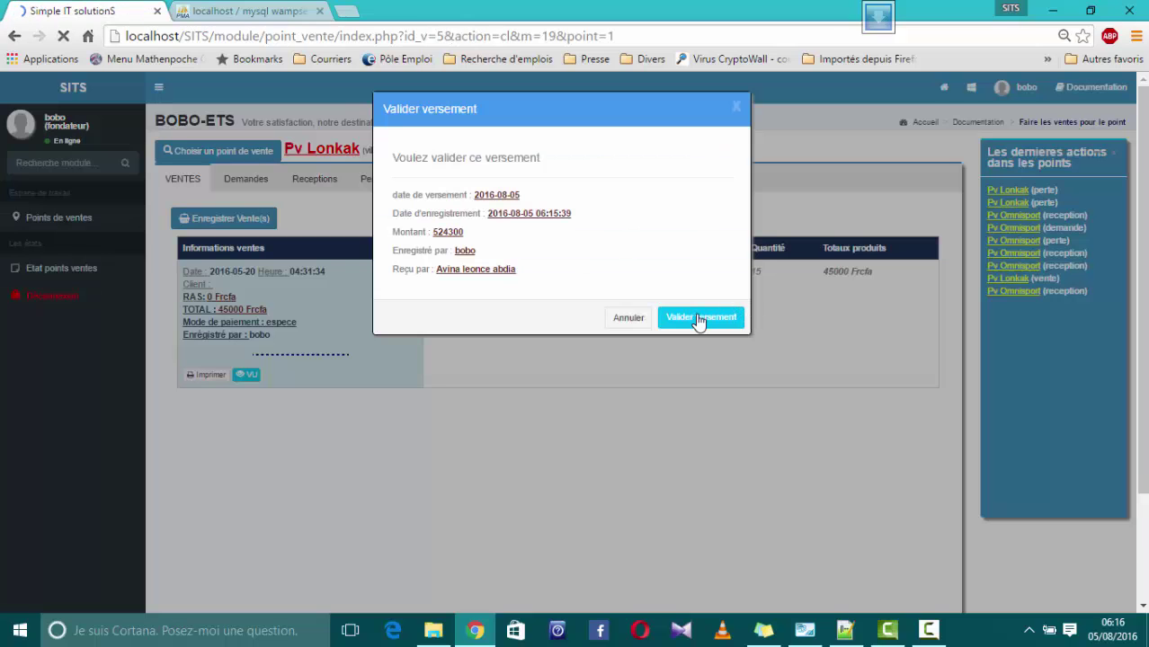
pyautogui.click(700, 319)
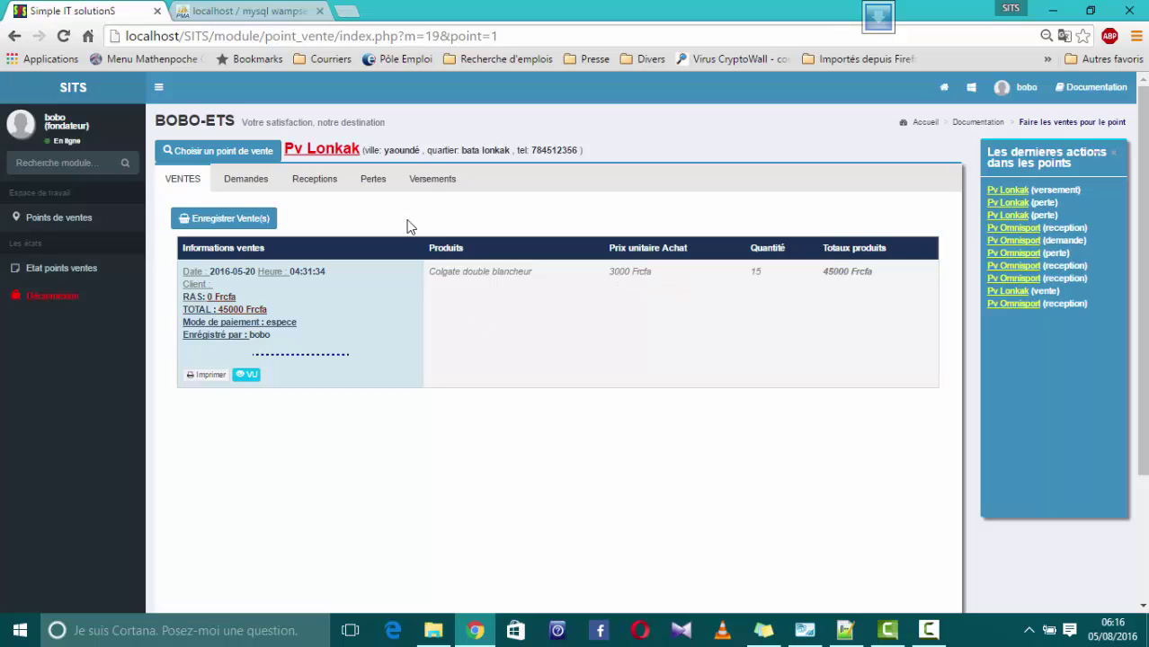
pyautogui.click(432, 179)
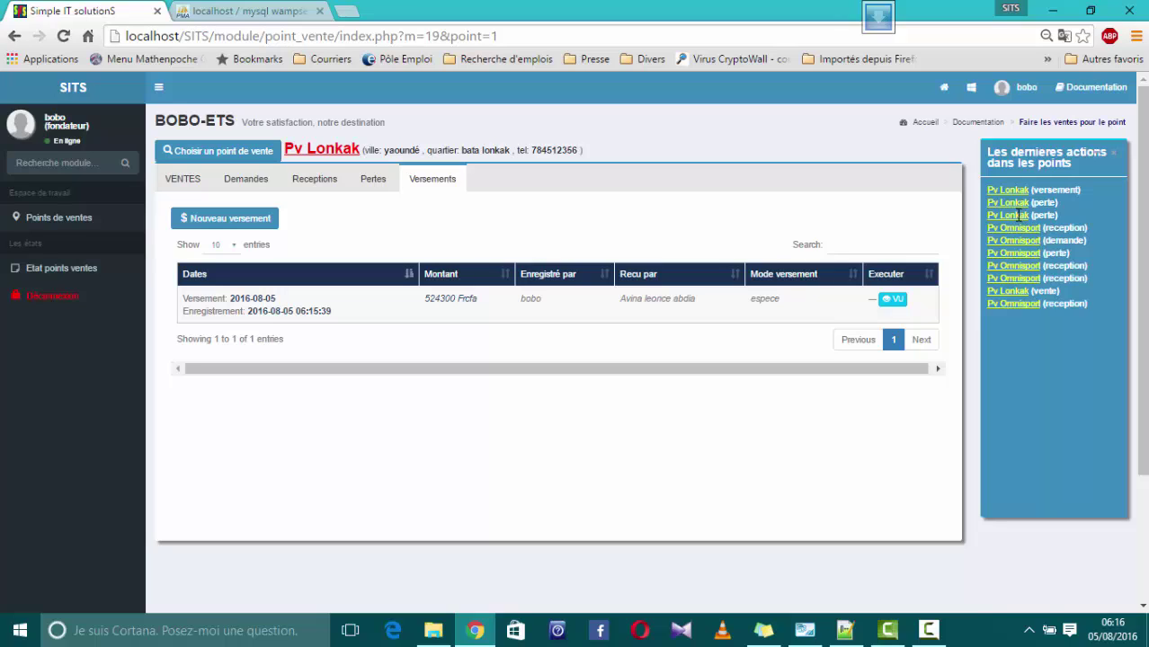
# Examine the Pv Lonkak payment and loss entries among the latest actions, and return to the modules window
pyautogui.moveTo(1023, 206); pyautogui.dragTo(987, 205)
pyautogui.click(1078, 192)
pyautogui.moveTo(1081, 192); pyautogui.dragTo(988, 194)
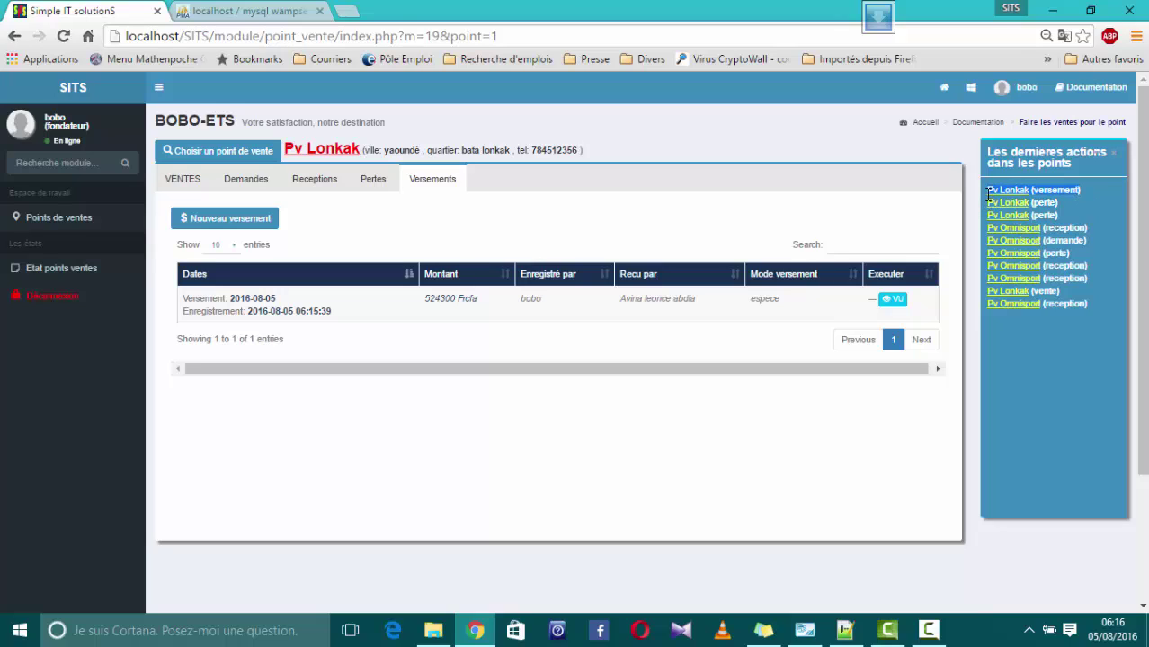
pyautogui.click(872, 217)
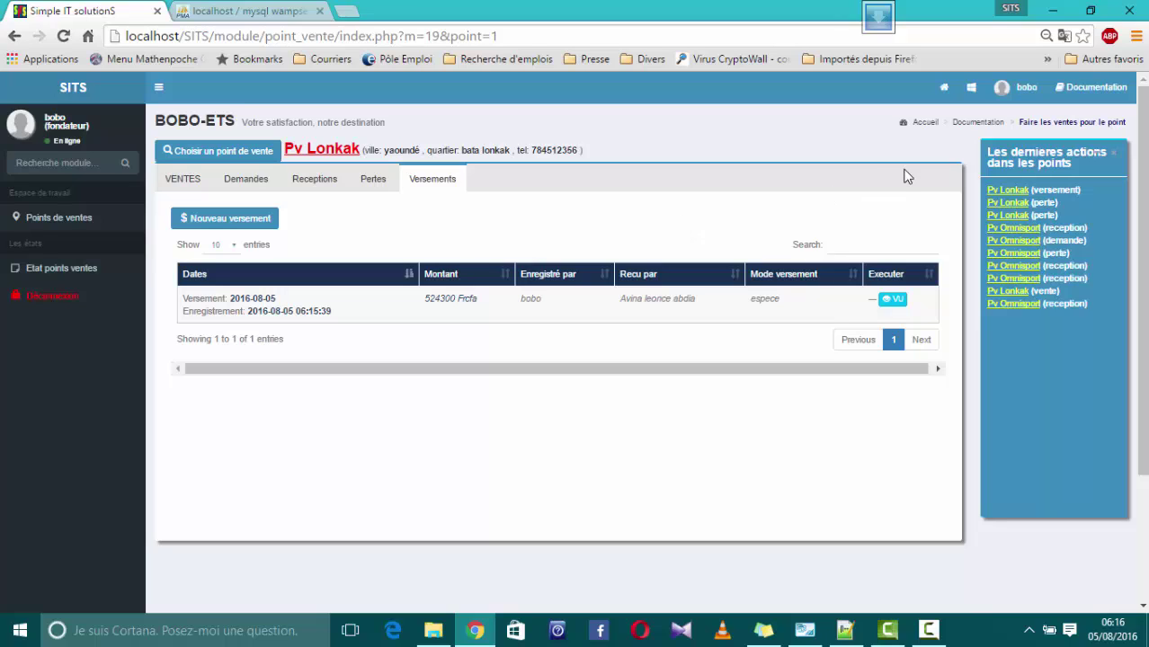
pyautogui.click(971, 89)
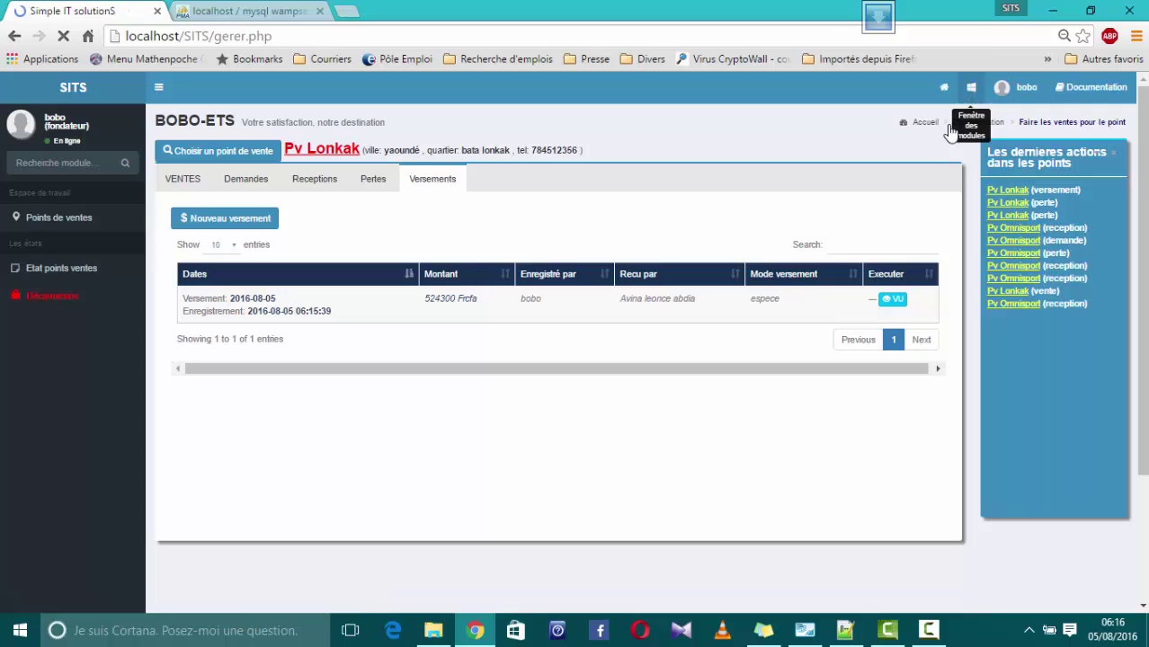